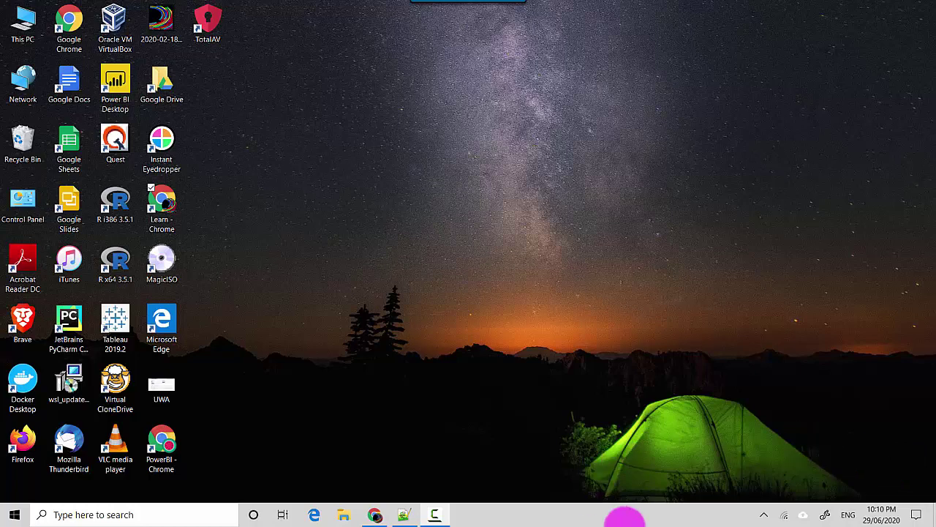
Open the Trend Analysis report from the Learn2Excel workspace's Reports list.
{"action": "left_click", "coordinate": [376, 516]}
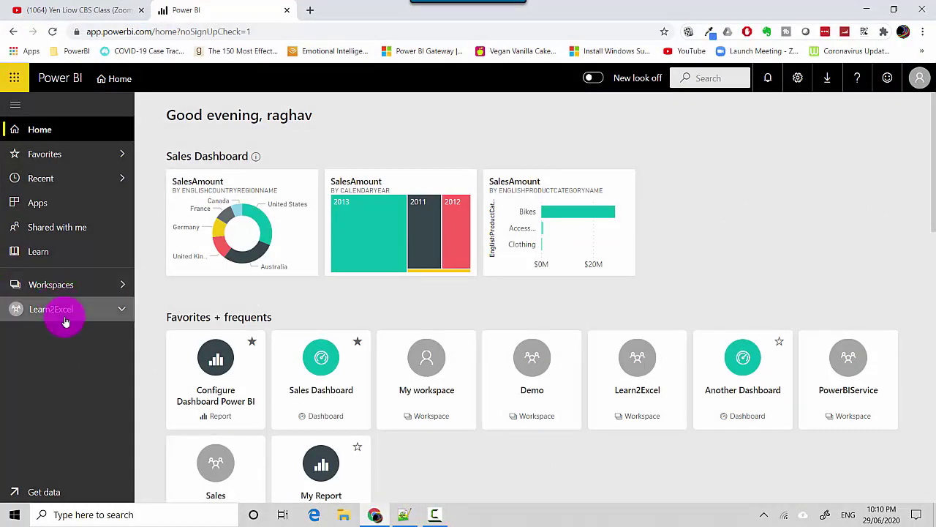
{"action": "left_click", "coordinate": [65, 322]}
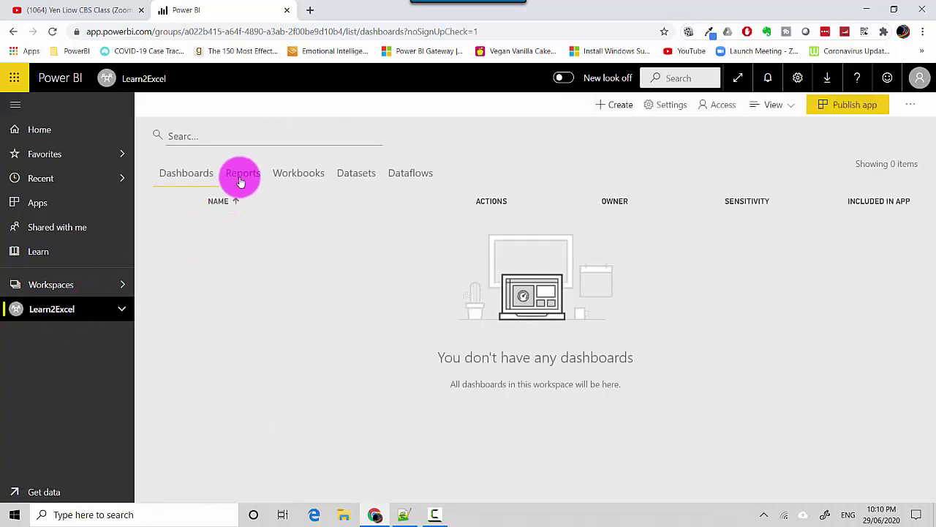
{"action": "left_click", "coordinate": [241, 179]}
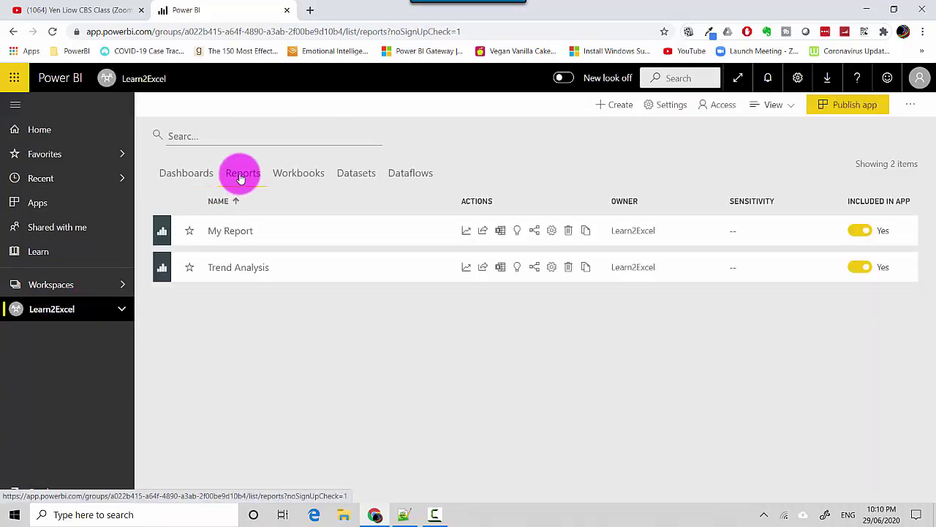
{"action": "left_click", "coordinate": [239, 275]}
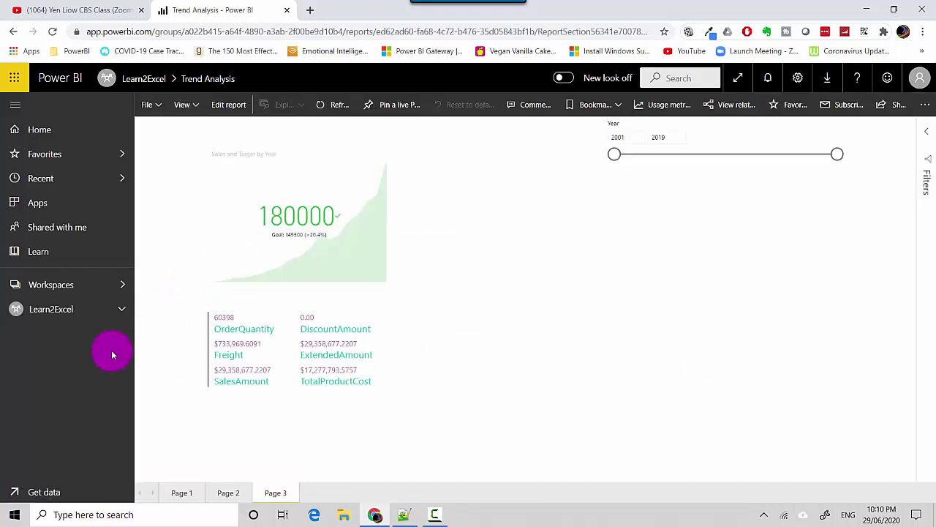
Return to the Learn2Excel workspace's contents.
{"action": "left_click", "coordinate": [37, 288]}
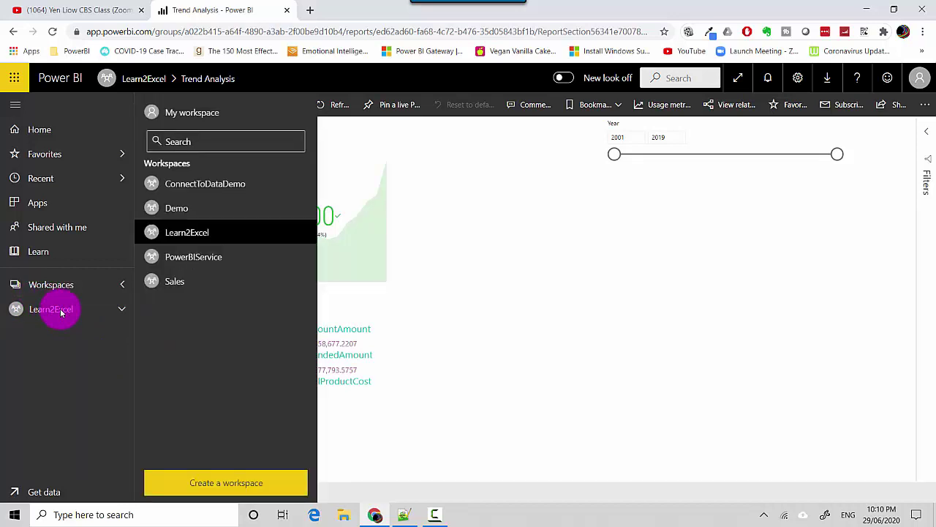
{"action": "left_click", "coordinate": [60, 310]}
{"action": "left_click", "coordinate": [61, 311]}
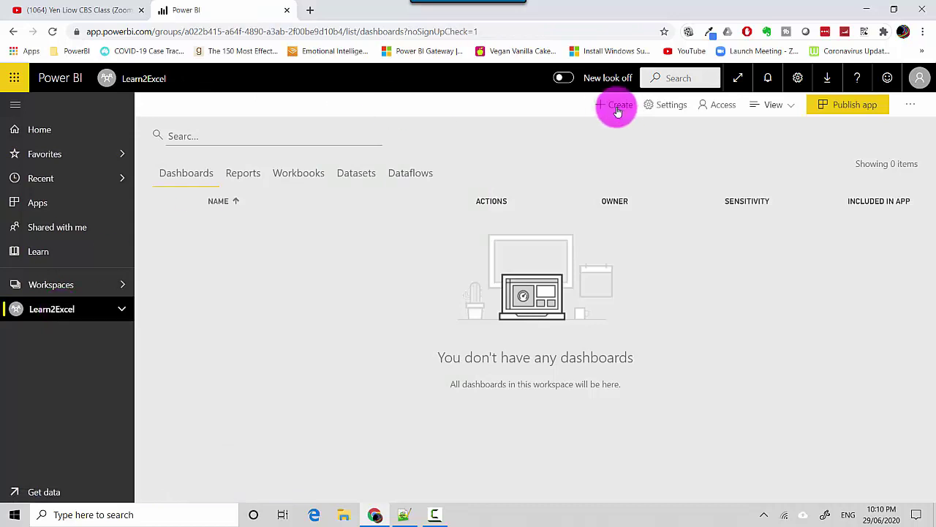
Create a new dashboard from + Create and name it 'Sales Dashboard'.
{"action": "left_click", "coordinate": [622, 109]}
{"action": "left_click", "coordinate": [612, 137]}
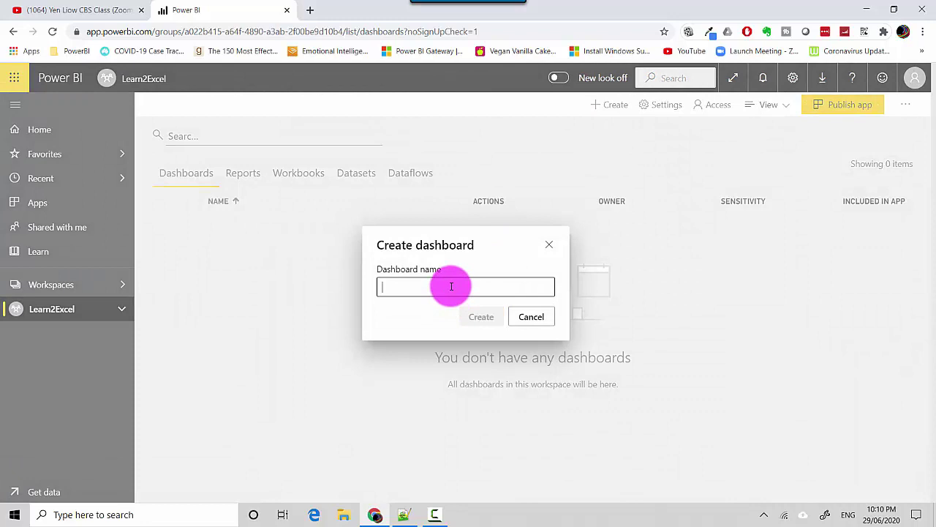
{"action": "type", "text": "Sales Dashboard"}
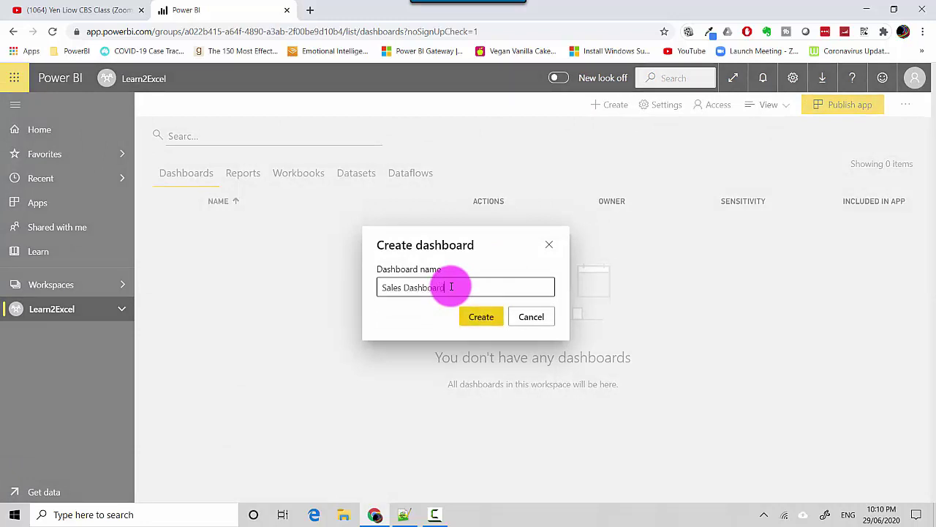
{"action": "left_click", "coordinate": [471, 317]}
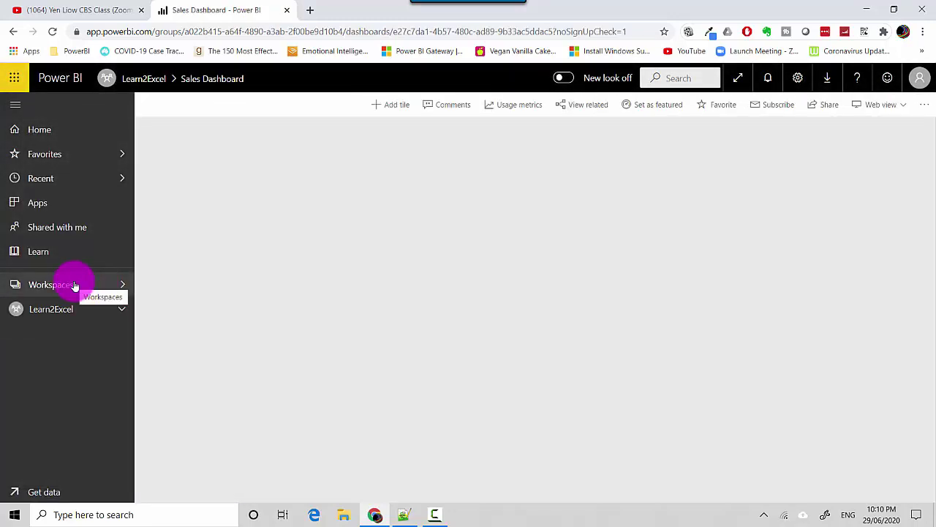
Open the Trend Analysis report and pin its Sales, Target KPI visual to Sales Dashboard.
{"action": "left_click", "coordinate": [41, 308]}
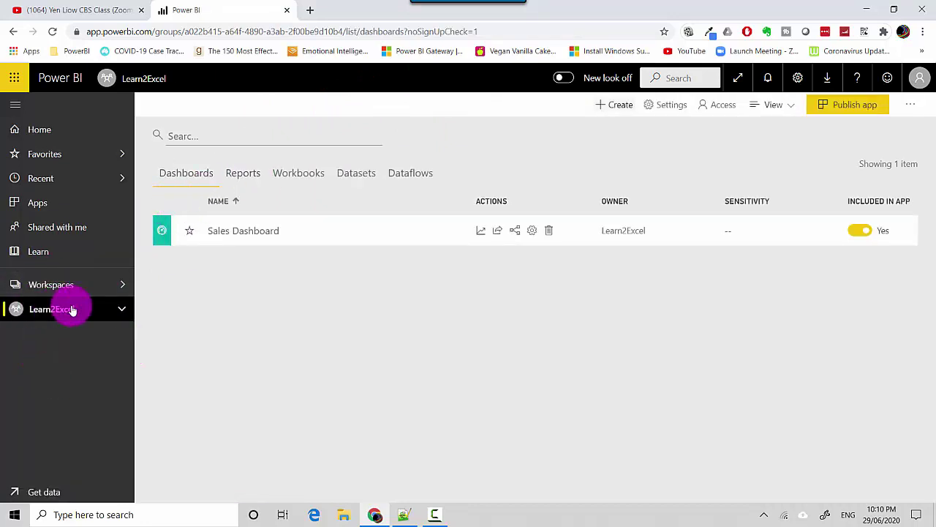
{"action": "left_click", "coordinate": [248, 176]}
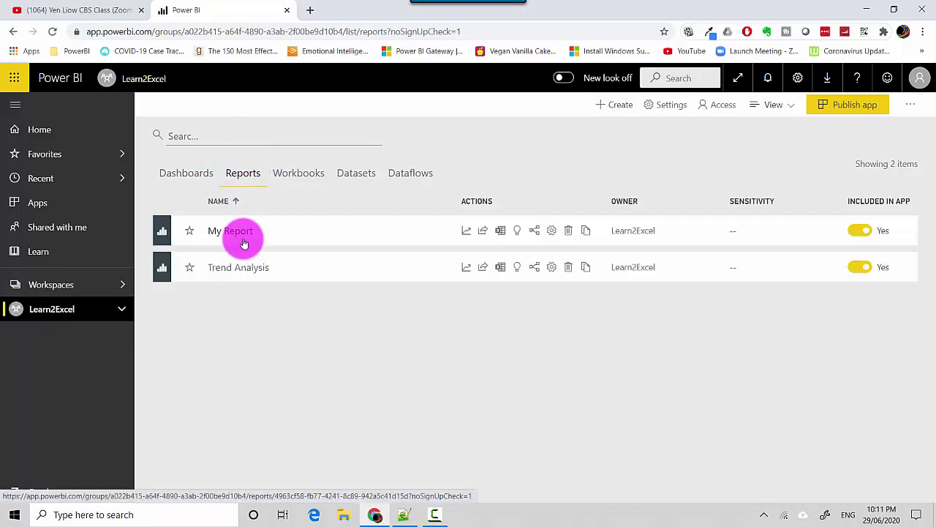
{"action": "left_click", "coordinate": [232, 272]}
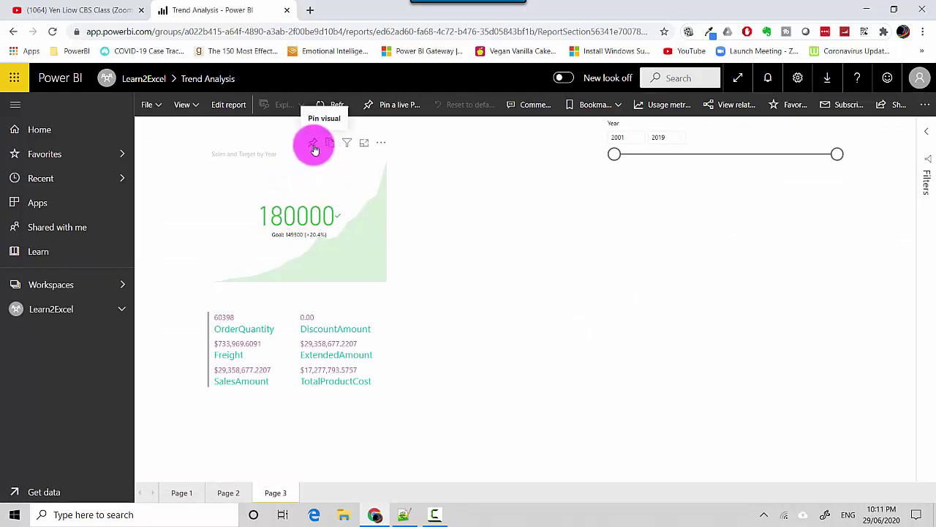
{"action": "left_click", "coordinate": [314, 149]}
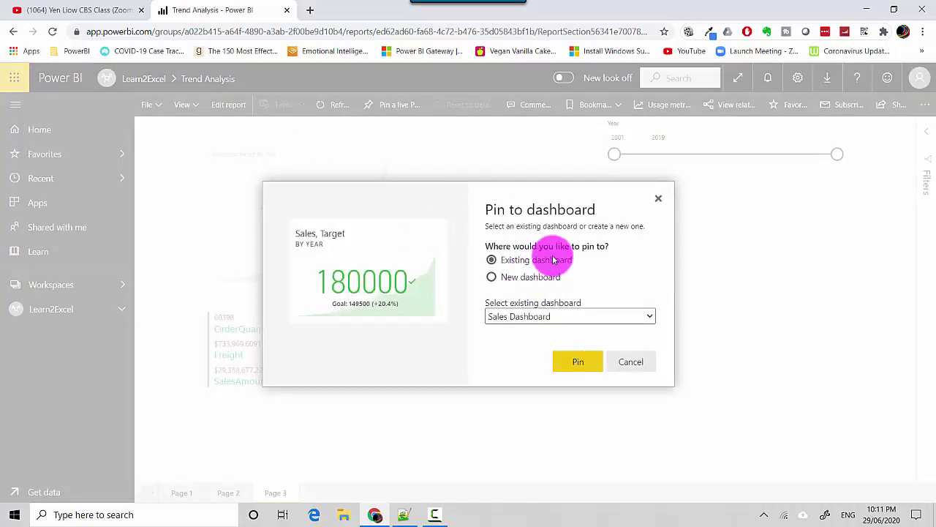
{"action": "left_click", "coordinate": [580, 363]}
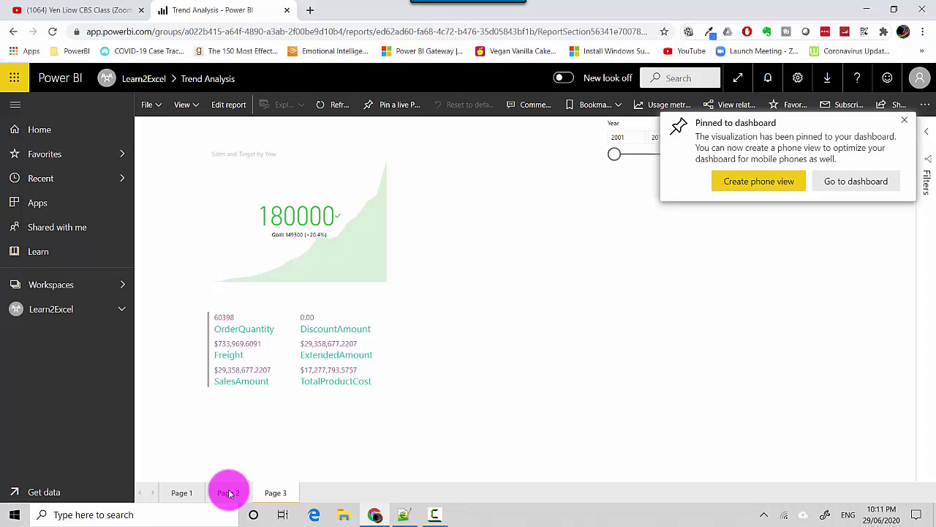
Pin the Actual, Forecast, Min, Max gauge on Page 2 to Sales Dashboard.
{"action": "left_click", "coordinate": [229, 494]}
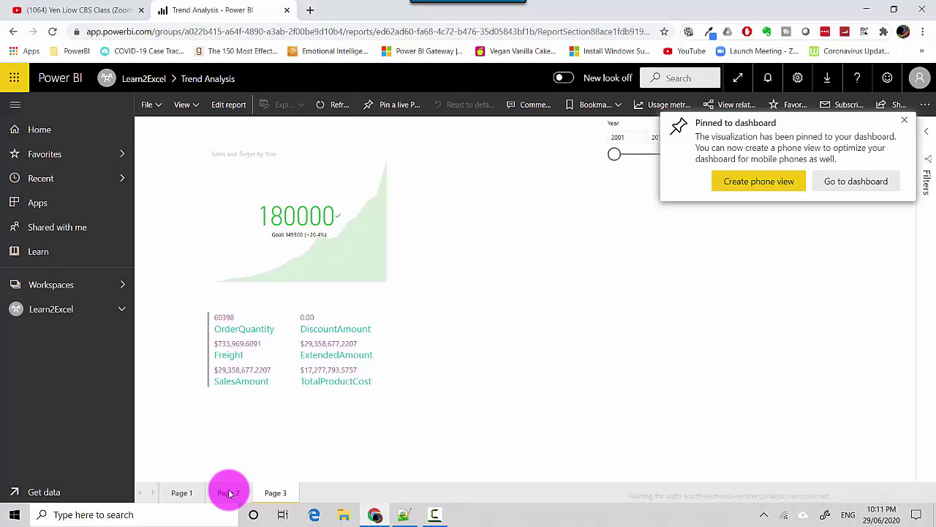
{"action": "left_click", "coordinate": [907, 124]}
{"action": "mouse_move", "coordinate": [327, 156]}
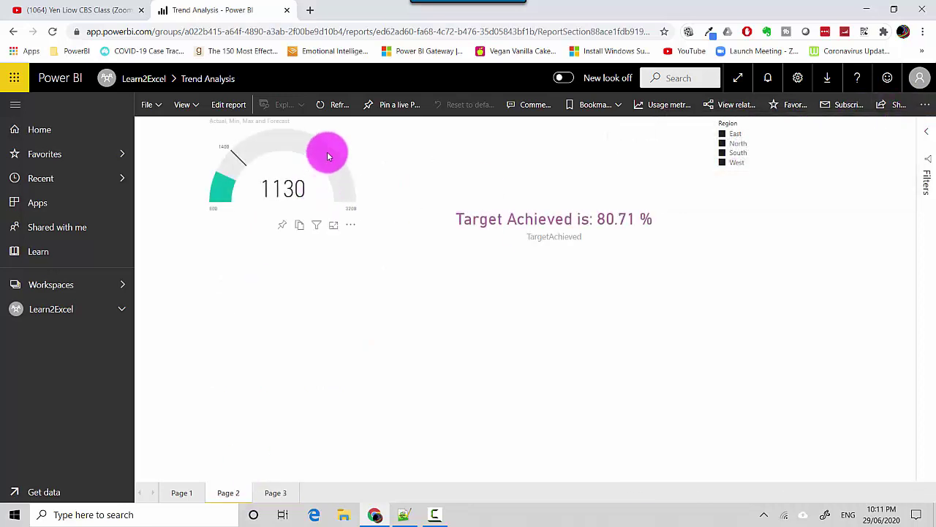
{"action": "left_click", "coordinate": [283, 229]}
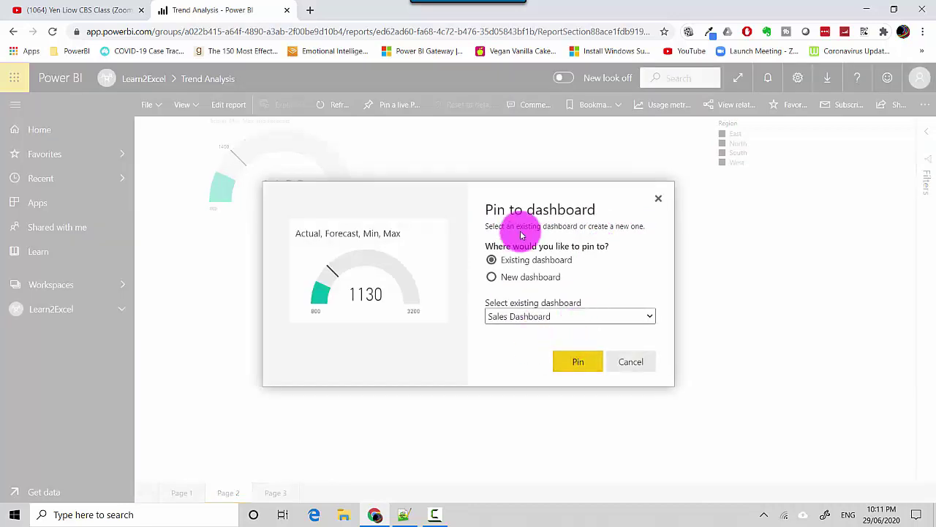
{"action": "left_click", "coordinate": [574, 363]}
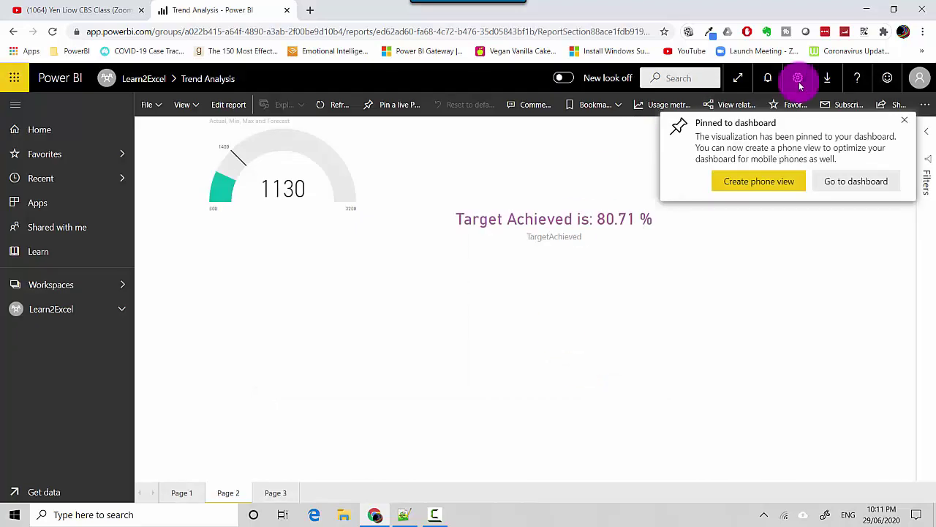
{"action": "left_click", "coordinate": [920, 161]}
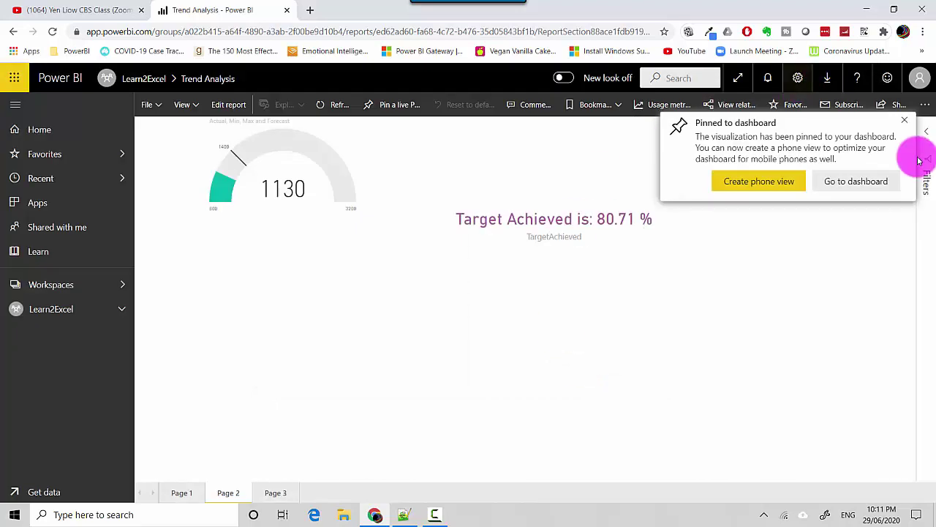
{"action": "left_click", "coordinate": [906, 124]}
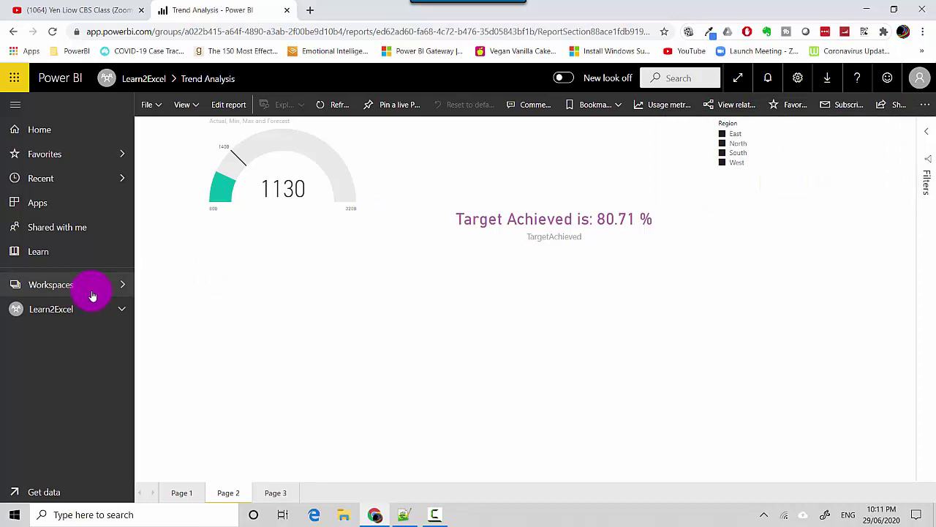
On Sales Dashboard, shrink the Sales, Target KPI tile and place a matching-size gauge beneath it.
{"action": "left_click", "coordinate": [59, 310]}
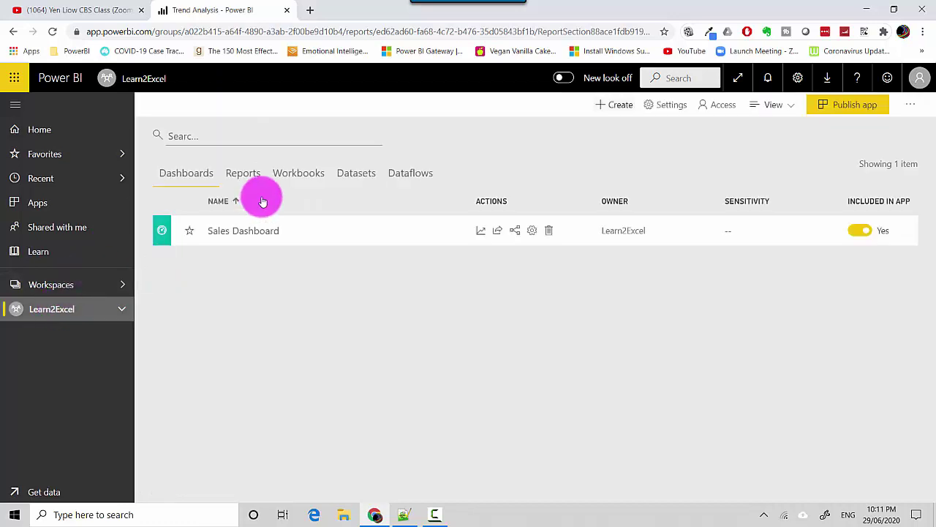
{"action": "left_click", "coordinate": [233, 238]}
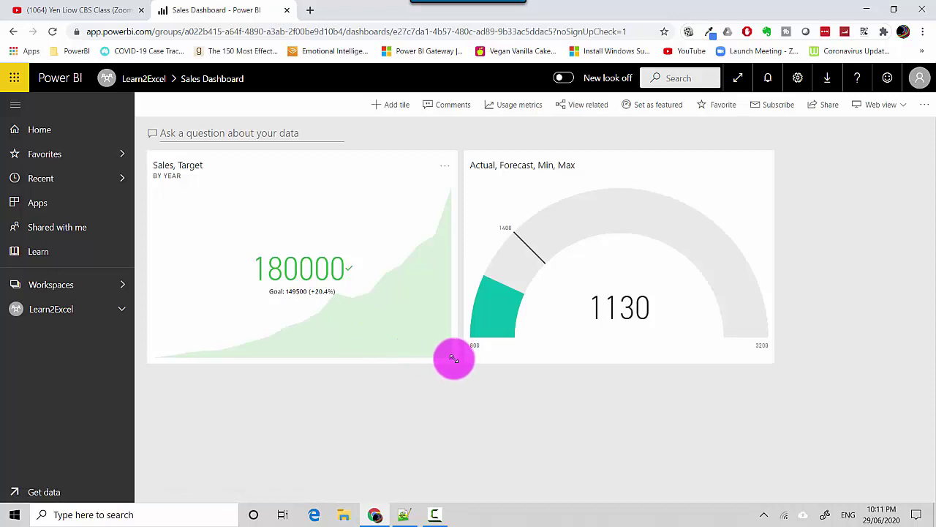
{"action": "mouse_move", "coordinate": [453, 358]}
{"action": "left_mouse_down"}
{"action": "mouse_move", "coordinate": [272, 283]}
{"action": "mouse_move", "coordinate": [295, 249]}
{"action": "mouse_move", "coordinate": [283, 248]}
{"action": "left_mouse_up"}
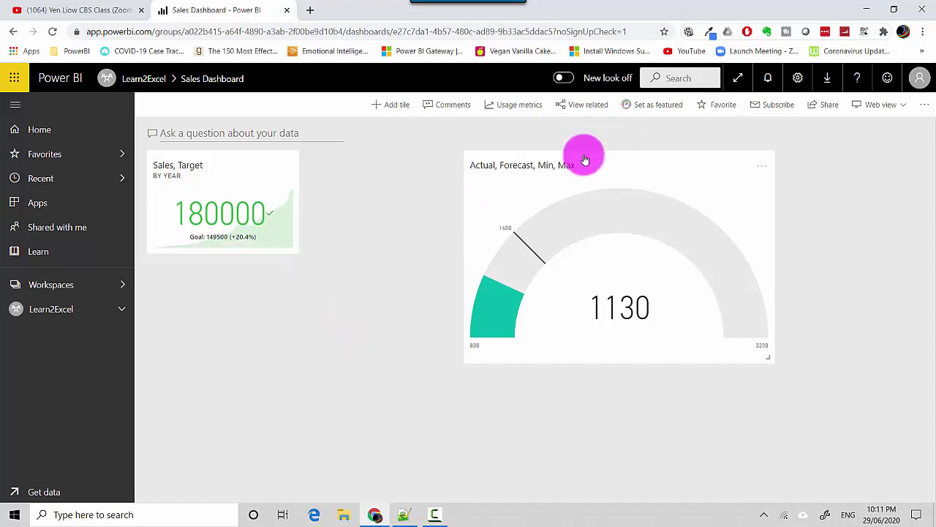
{"action": "mouse_move", "coordinate": [585, 159]}
{"action": "left_mouse_down"}
{"action": "mouse_move", "coordinate": [321, 263]}
{"action": "mouse_move", "coordinate": [290, 265]}
{"action": "left_mouse_up"}
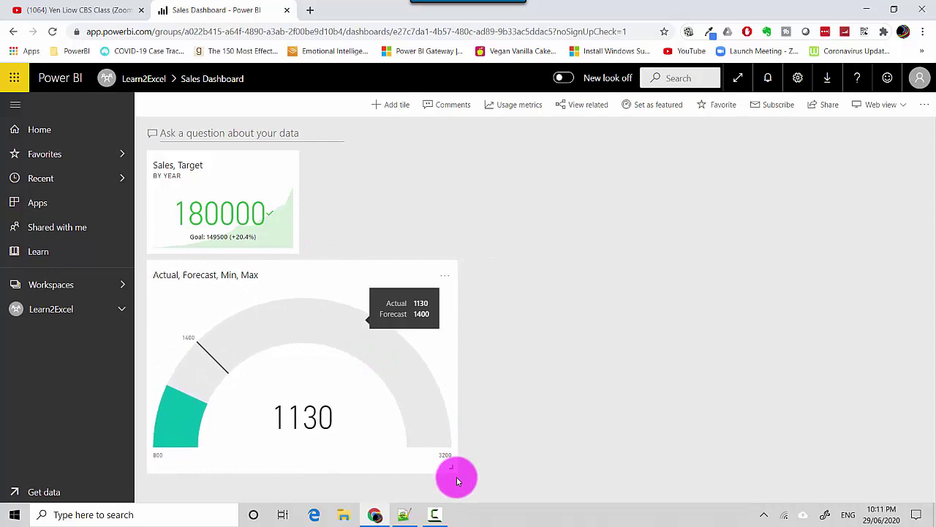
{"action": "left_click_drag", "start_coordinate": [451, 468], "coordinate": [297, 401]}
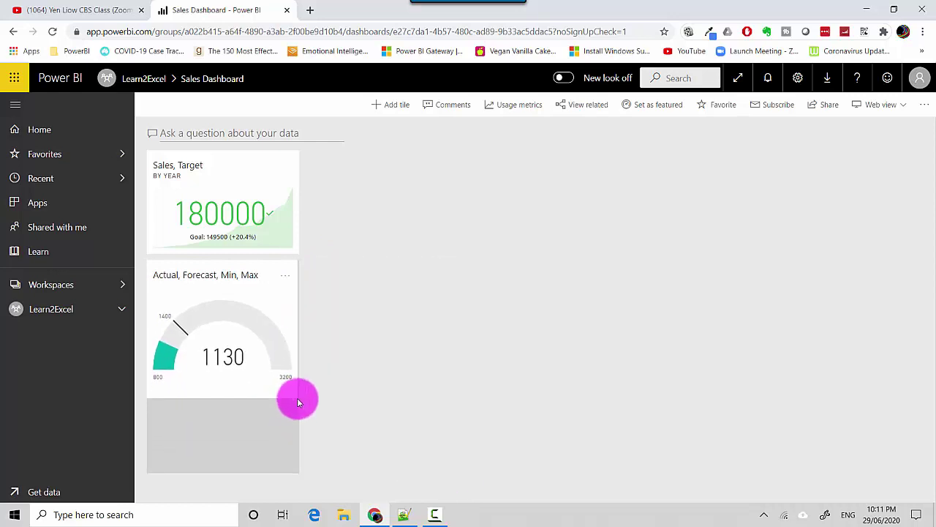
{"action": "left_click_drag", "start_coordinate": [295, 476], "coordinate": [295, 361]}
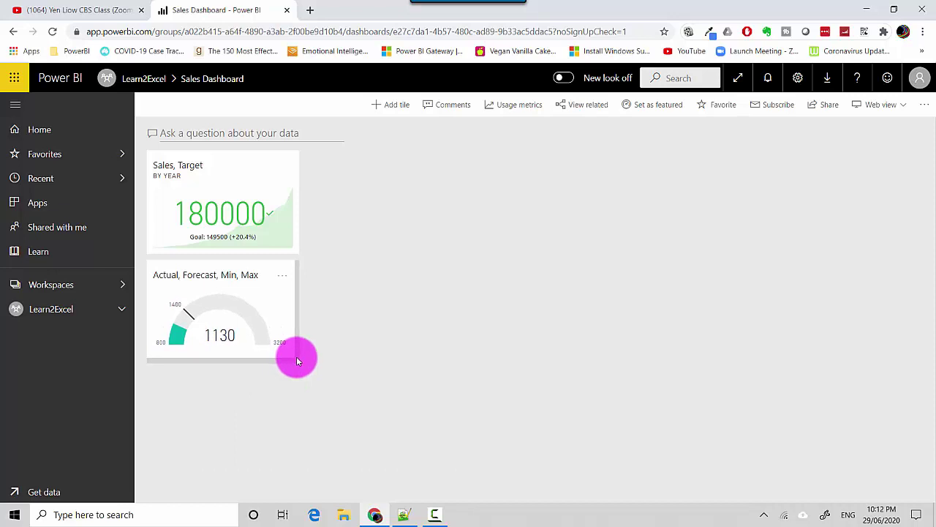
Open Page 1 of My Report from the workspace's Reports list.
{"action": "left_click", "coordinate": [68, 308]}
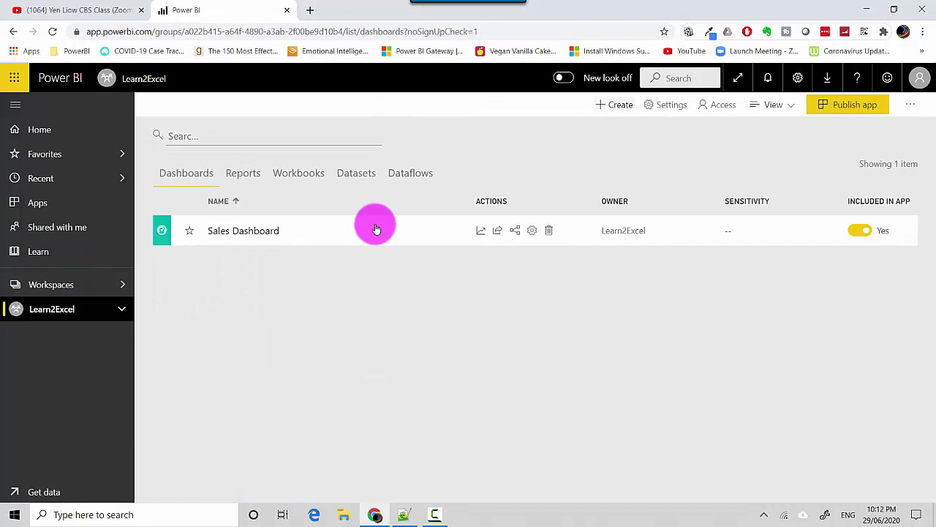
{"action": "left_click", "coordinate": [244, 180]}
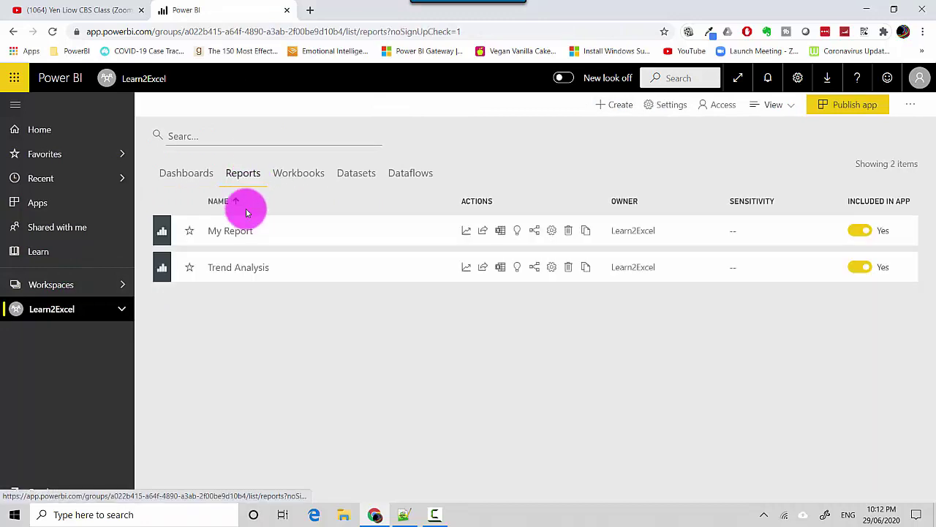
{"action": "left_click", "coordinate": [232, 231]}
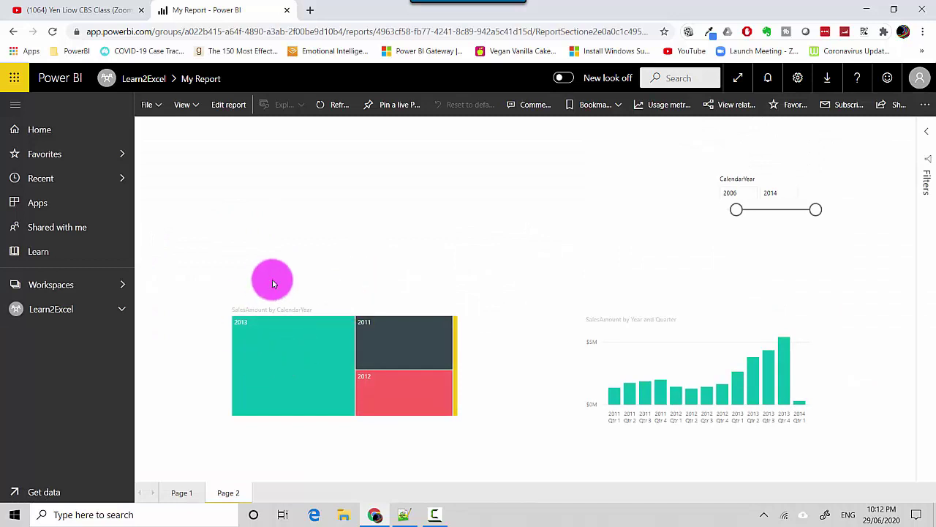
{"action": "left_click", "coordinate": [172, 494]}
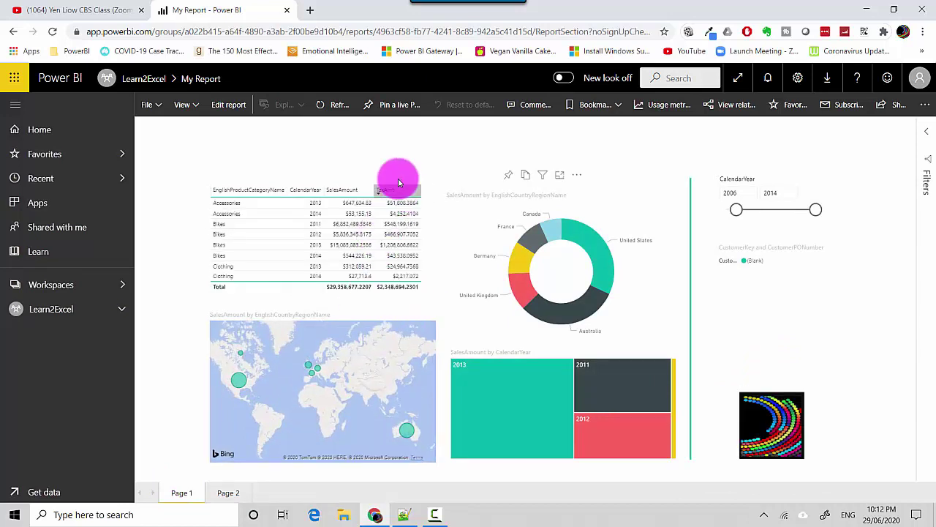
Pin the SalesAmount, TaxAmt table to Sales Dashboard and return to the workspace.
{"action": "left_click", "coordinate": [507, 176]}
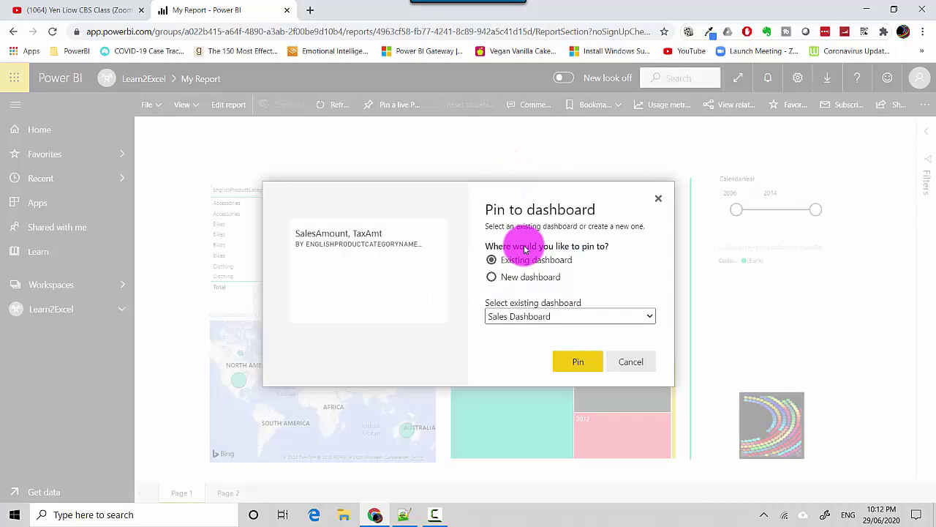
{"action": "left_click", "coordinate": [575, 364]}
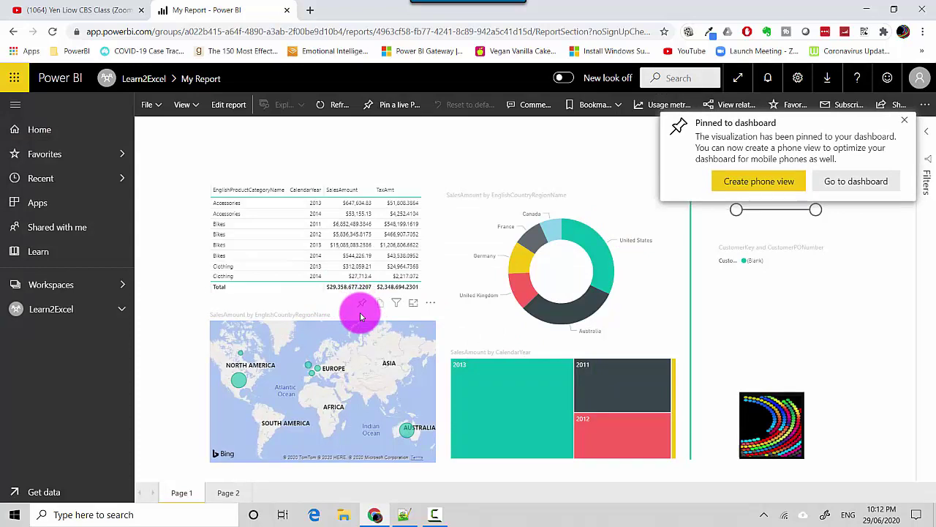
{"action": "mouse_move", "coordinate": [322, 390]}
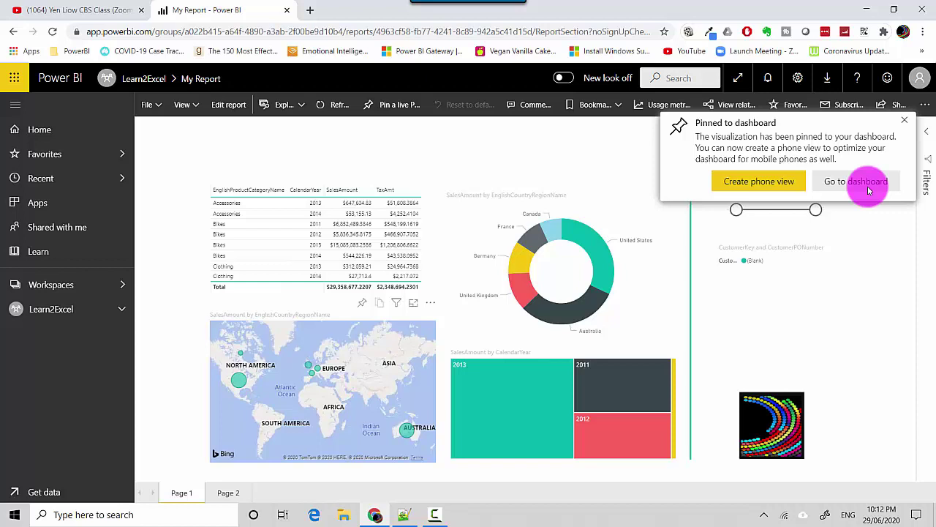
{"action": "left_click", "coordinate": [906, 125]}
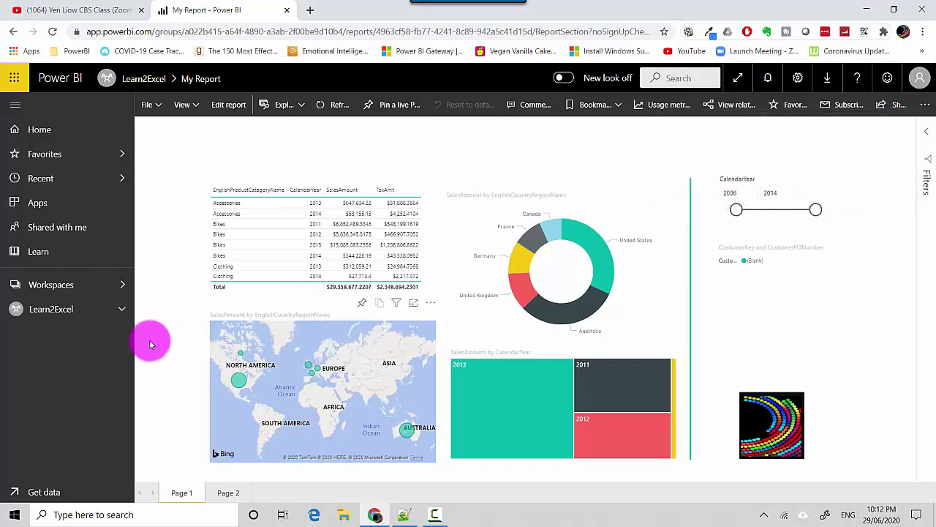
{"action": "left_click", "coordinate": [57, 313]}
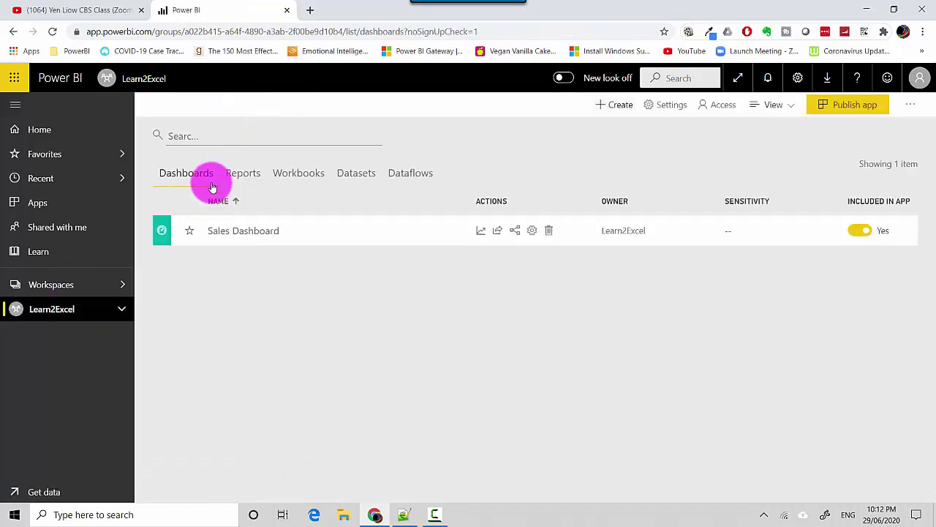
On Sales Dashboard, move the SalesAmount map below the gauge, stretch it wide, and widen the table tile.
{"action": "left_click", "coordinate": [236, 235]}
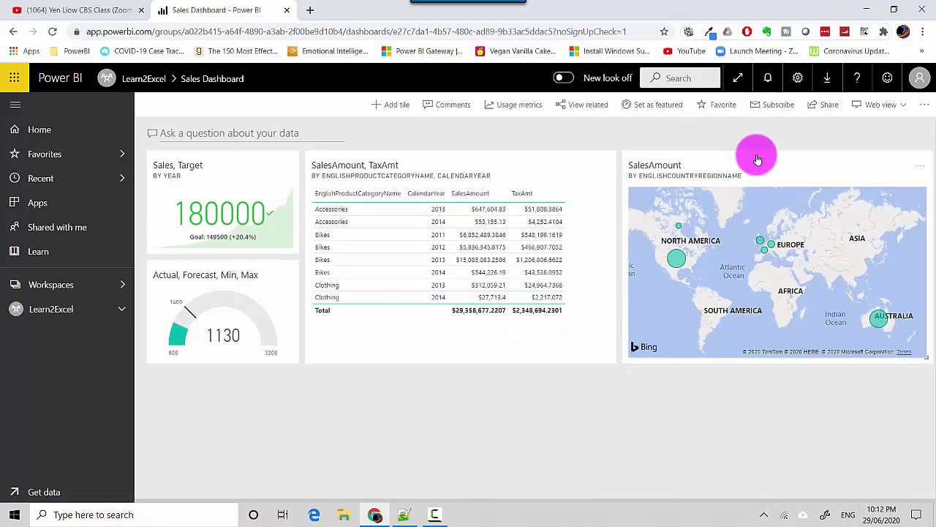
{"action": "mouse_move", "coordinate": [758, 160]}
{"action": "left_mouse_down"}
{"action": "mouse_move", "coordinate": [262, 304]}
{"action": "mouse_move", "coordinate": [283, 296]}
{"action": "left_mouse_up"}
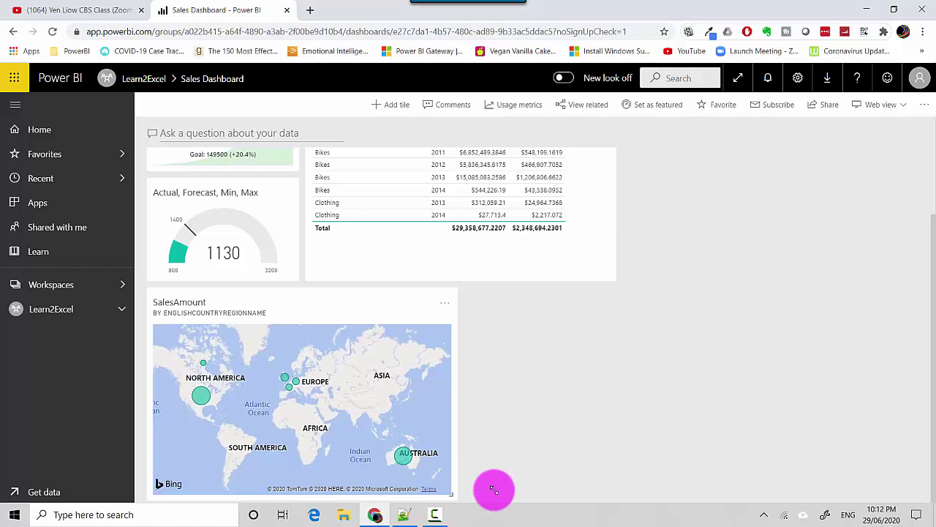
{"action": "mouse_move", "coordinate": [495, 491]}
{"action": "left_mouse_down"}
{"action": "mouse_move", "coordinate": [615, 464]}
{"action": "mouse_move", "coordinate": [811, 344]}
{"action": "left_mouse_up"}
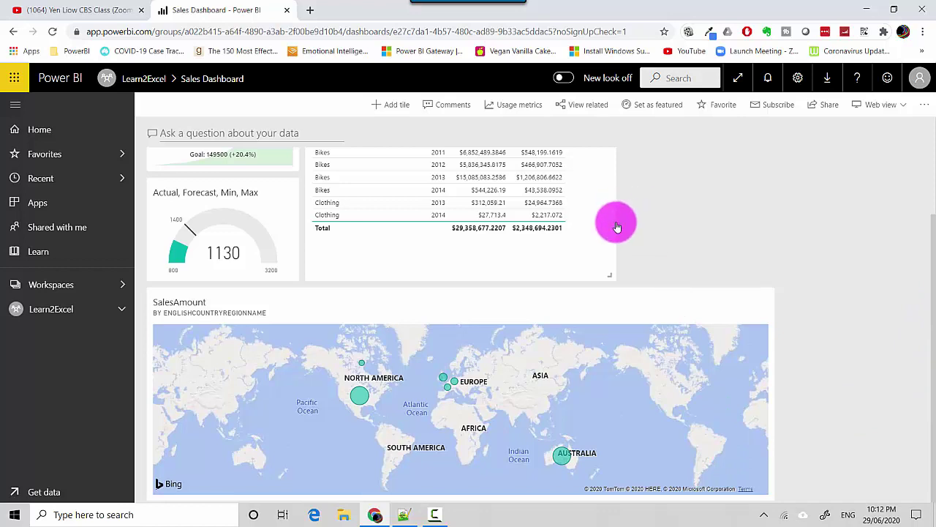
{"action": "mouse_move", "coordinate": [609, 278]}
{"action": "left_mouse_down"}
{"action": "mouse_move", "coordinate": [775, 282]}
{"action": "mouse_move", "coordinate": [586, 266]}
{"action": "mouse_move", "coordinate": [613, 255]}
{"action": "left_mouse_up"}
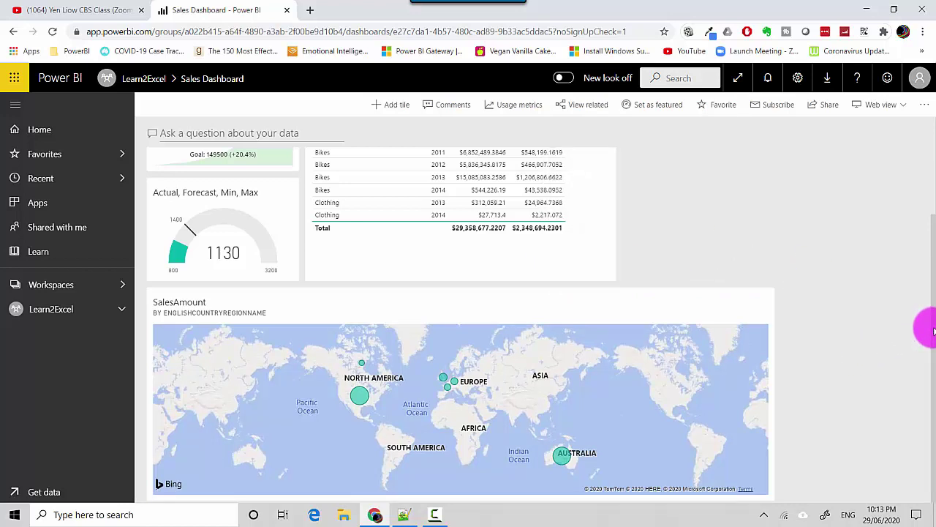
{"action": "left_click_drag", "start_coordinate": [935, 330], "coordinate": [934, 204]}
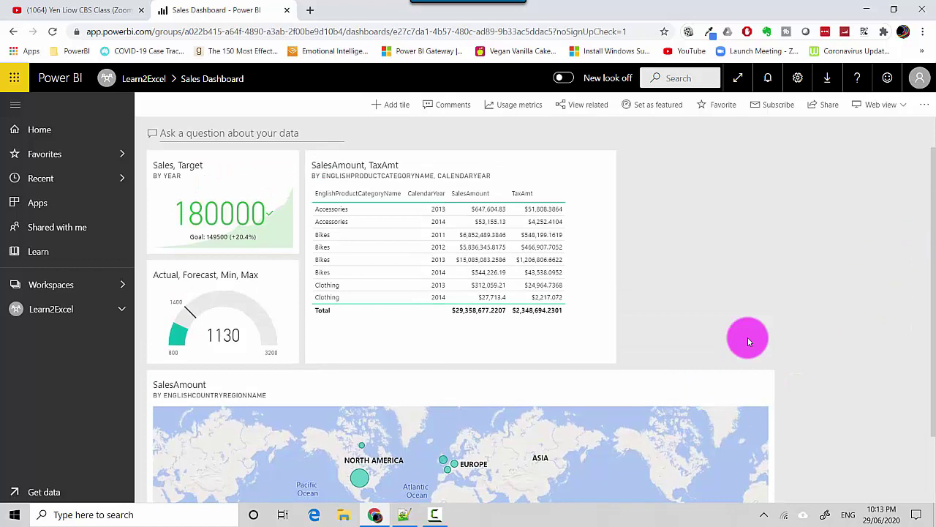